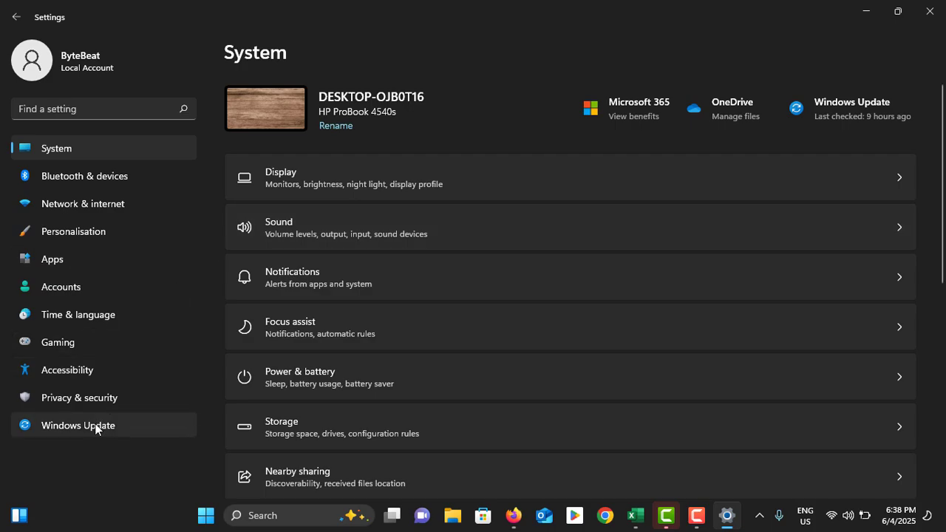
- Check the Windows Update page for its update status, and close Settings
click(95, 425)
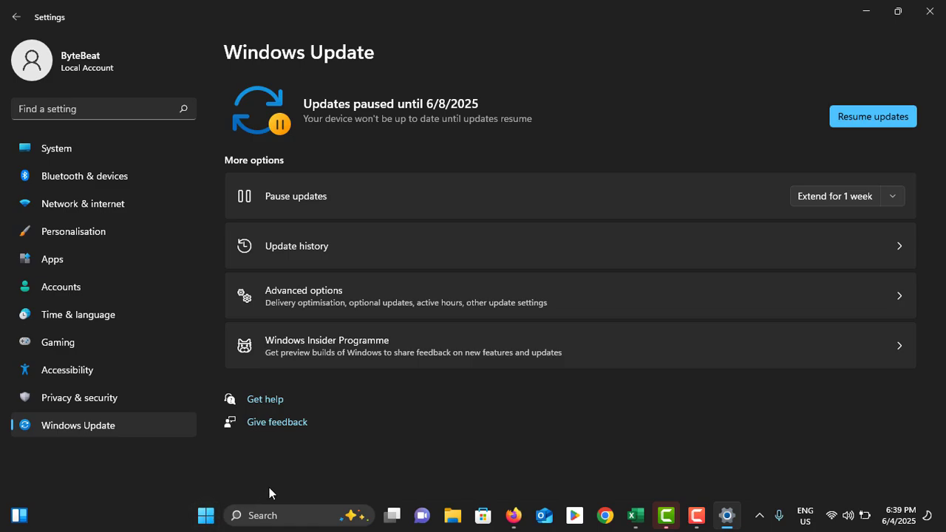
click(933, 12)
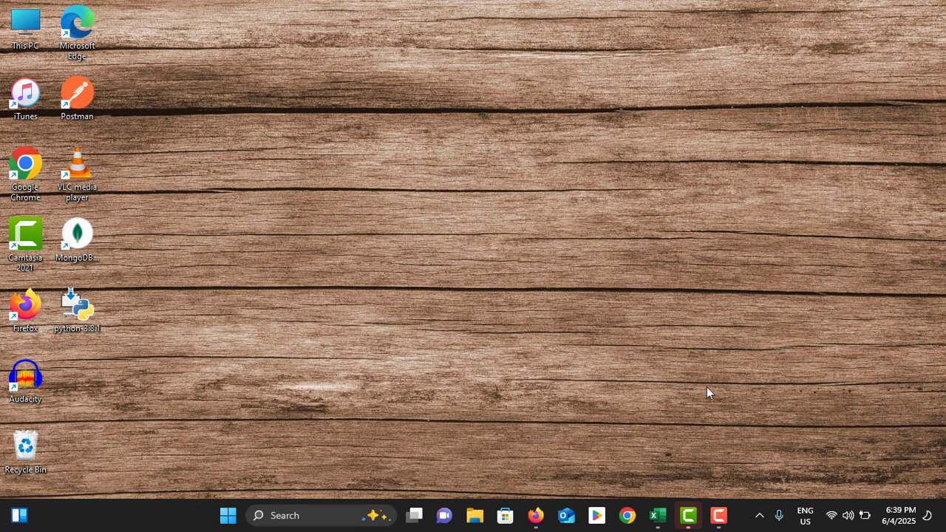
- Disable iTunesHelper as a startup app in Task Manager, and close Task Manager
right_click(739, 516)
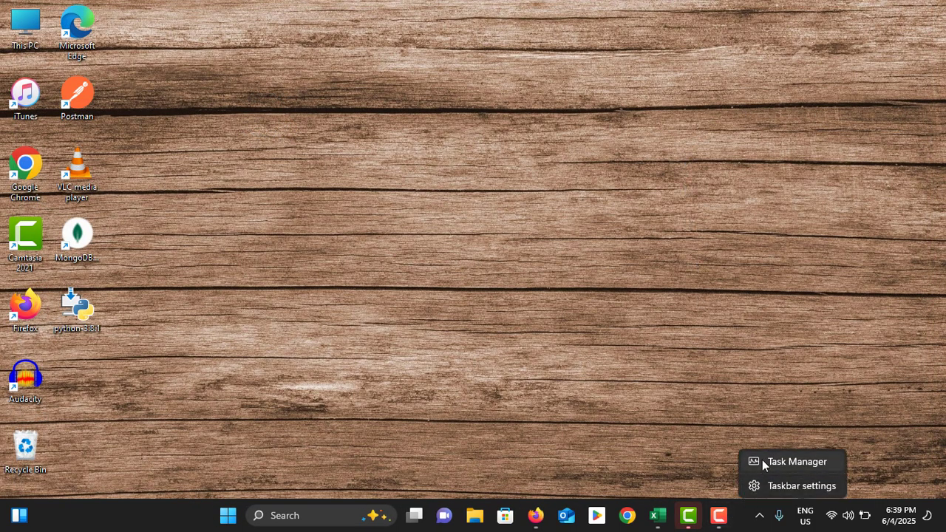
click(762, 460)
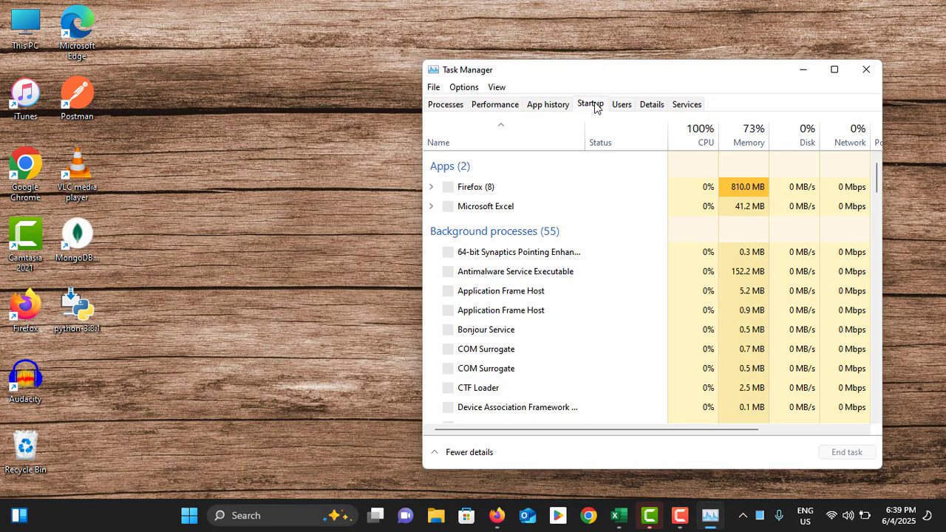
click(595, 108)
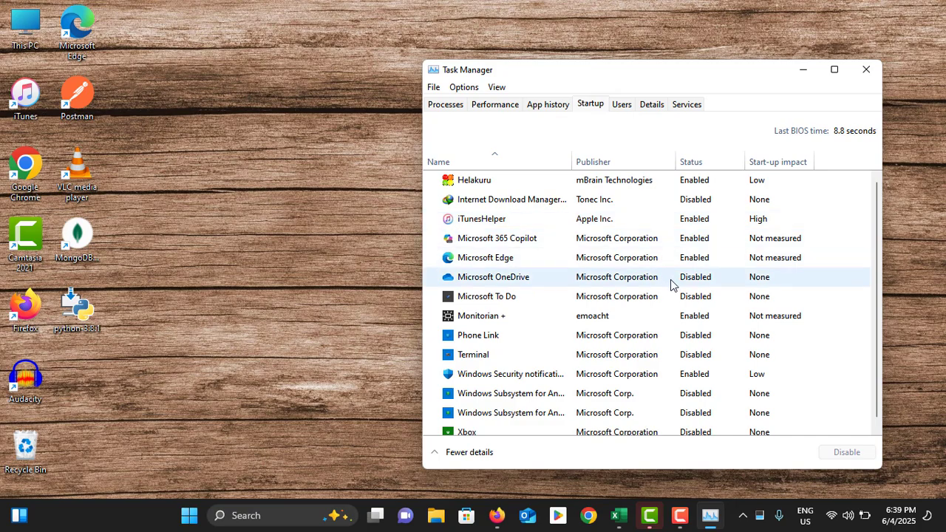
scroll(671, 284, down, 1)
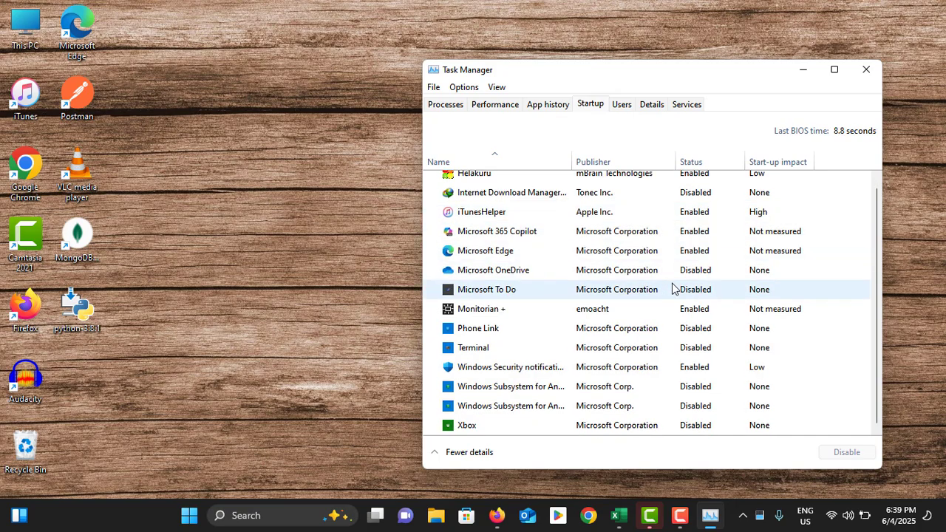
scroll(672, 288, up, 1)
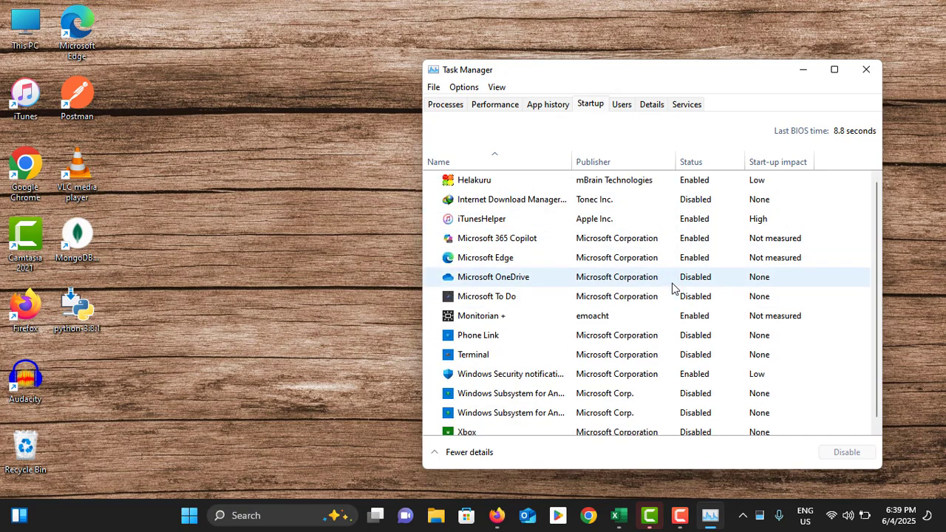
click(691, 224)
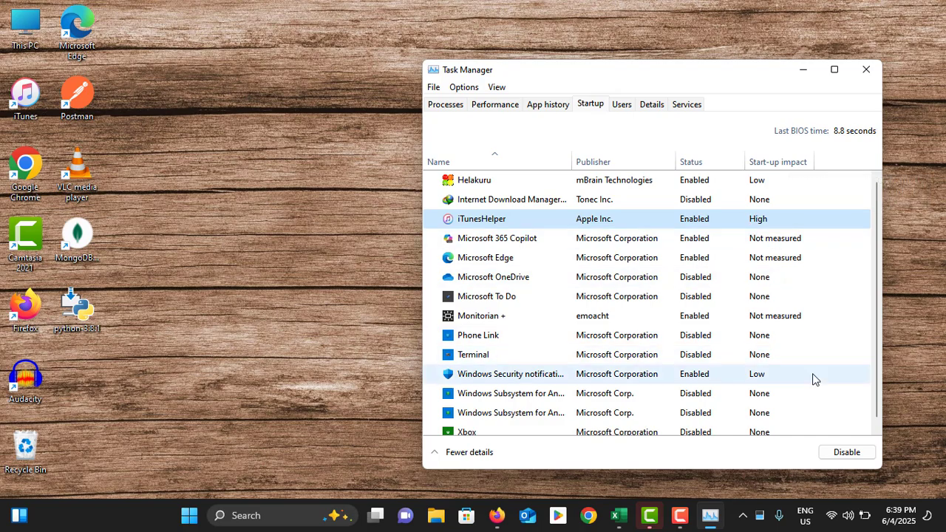
click(840, 454)
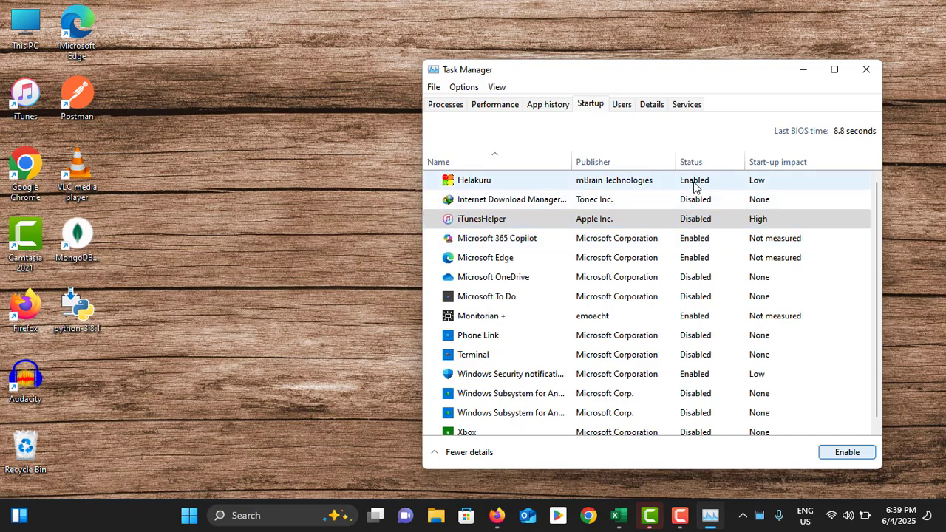
key(alt+F4)
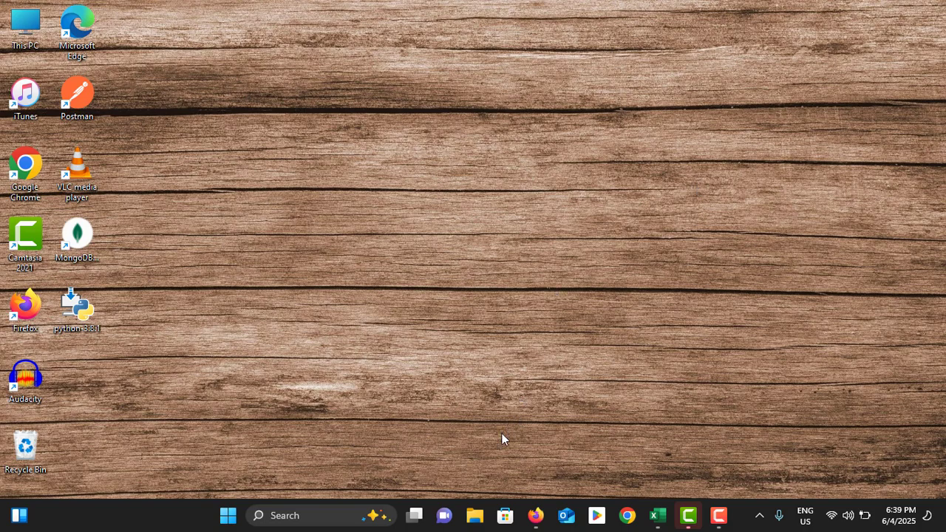
click(360, 513)
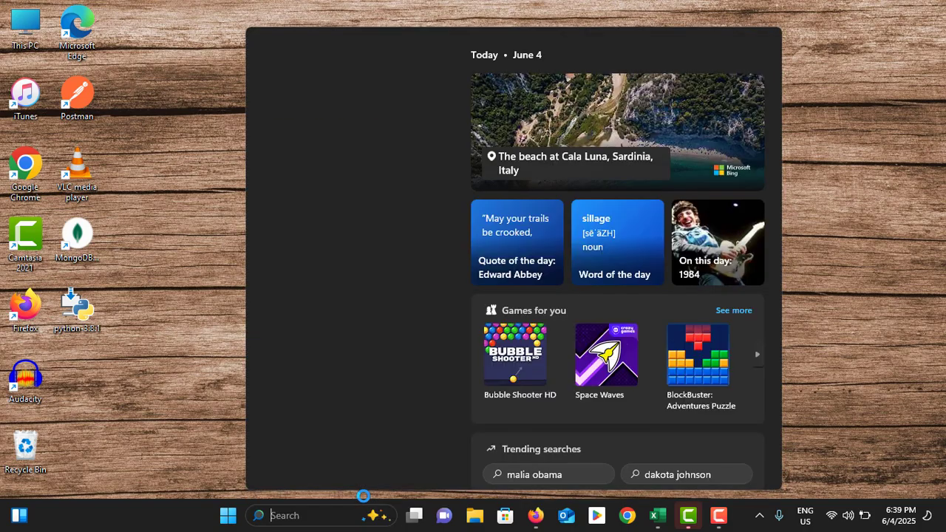
text(adjust )
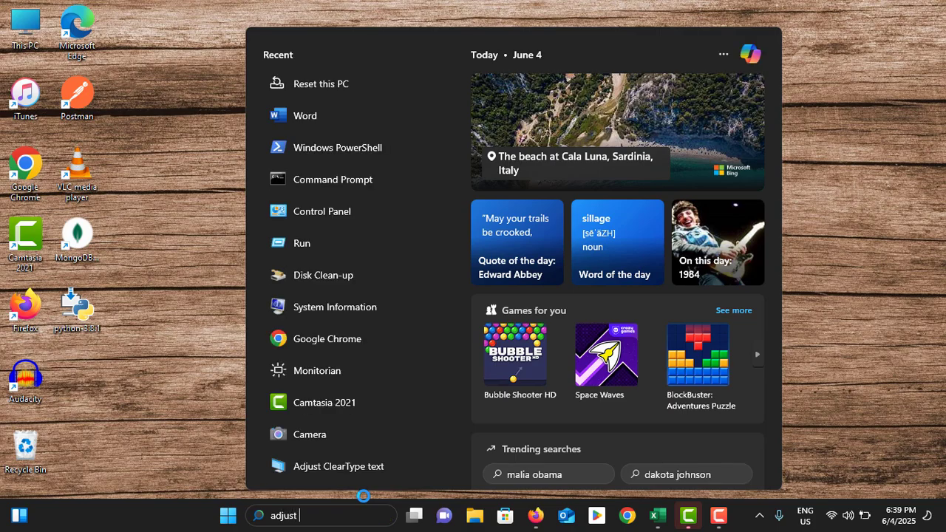
text(the vis)
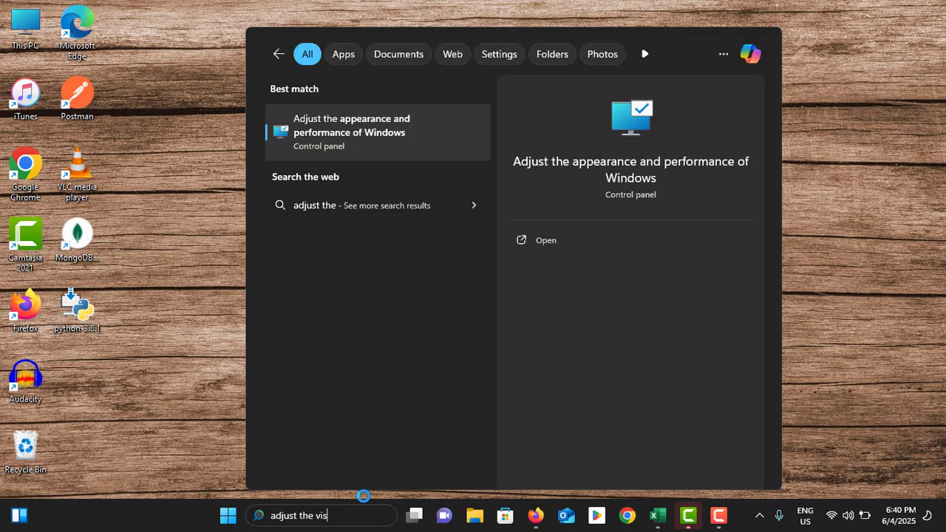
text(ual)
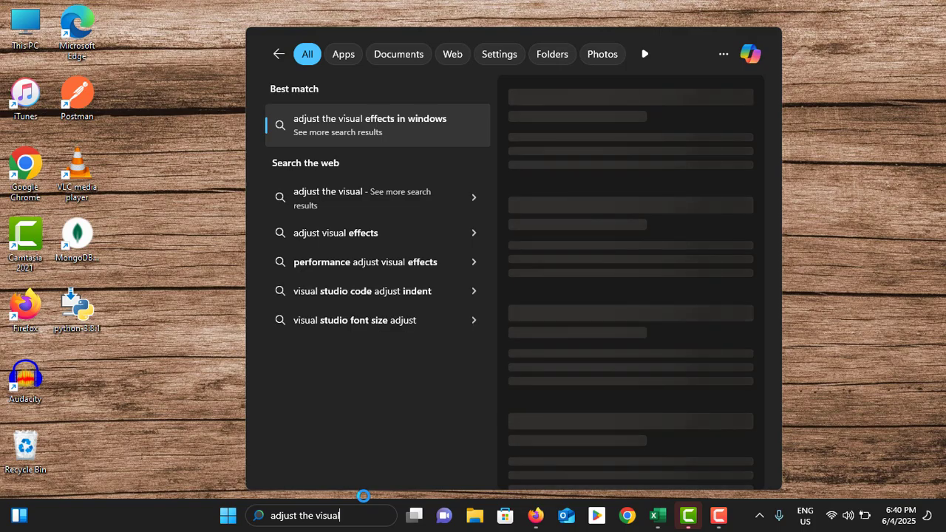
key(ctrl+a)
key(BackSpace)
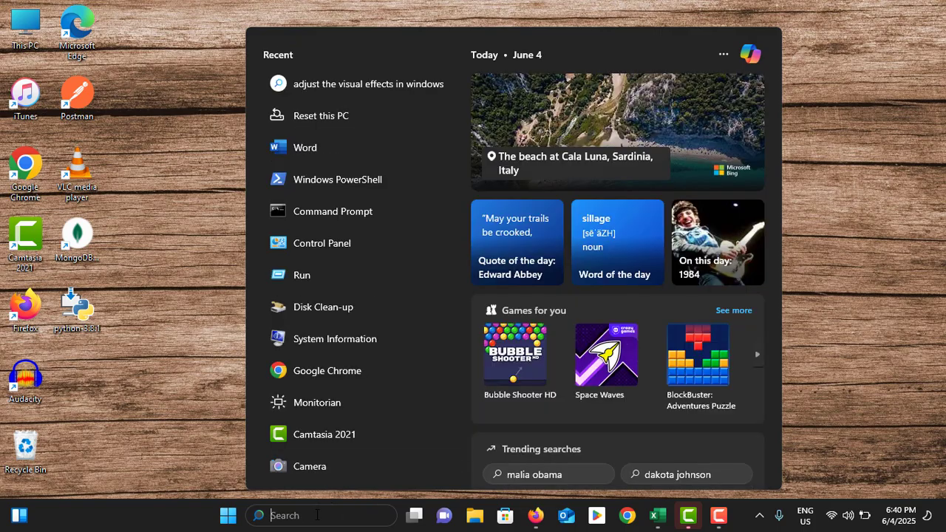
- Find the Windows appearance and performance options, and apply the "Adjust for best performance" visual effects setting
text(adjus)
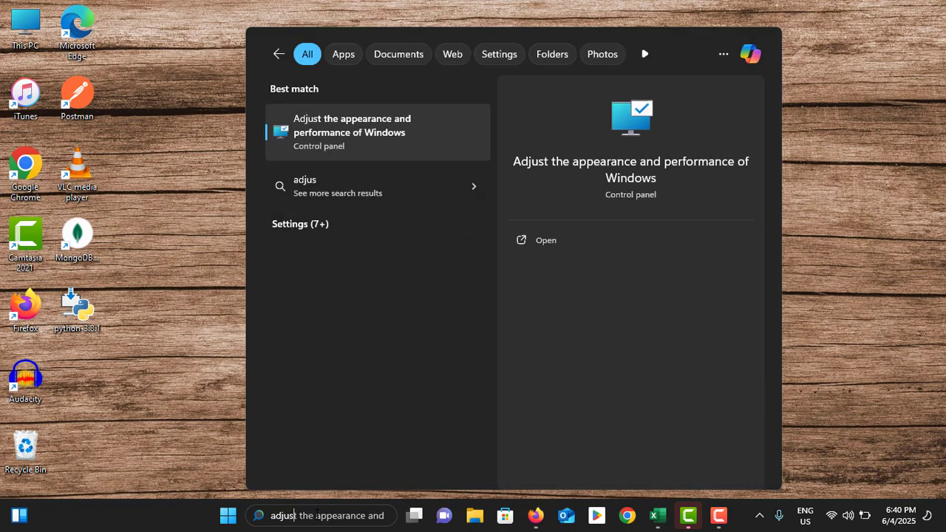
text(t the app)
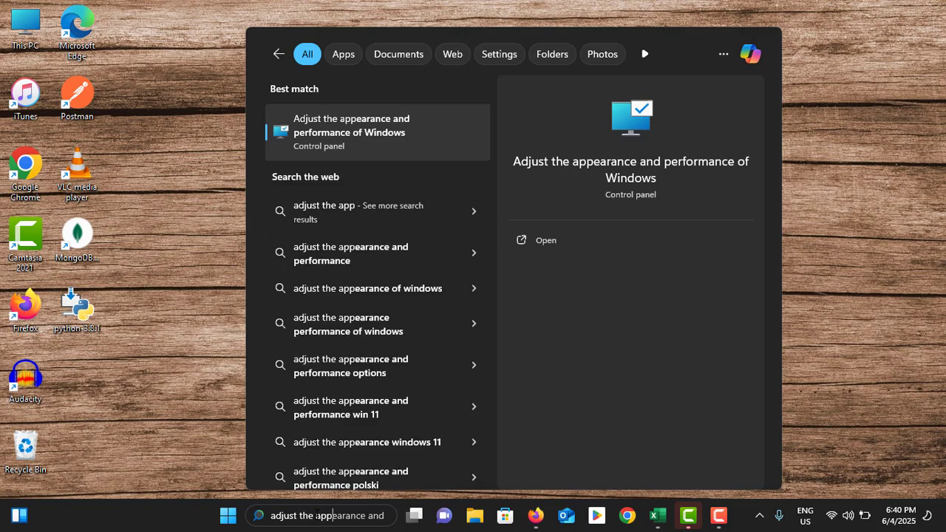
click(373, 146)
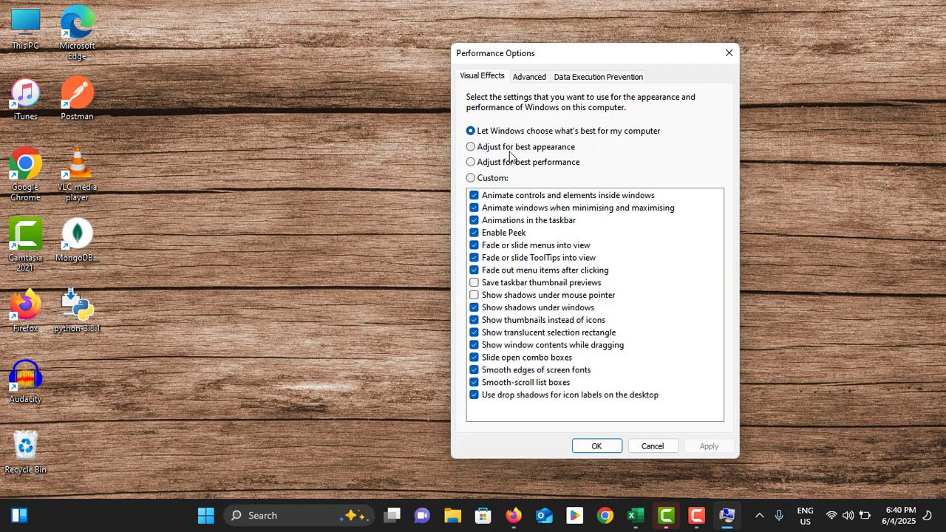
click(473, 163)
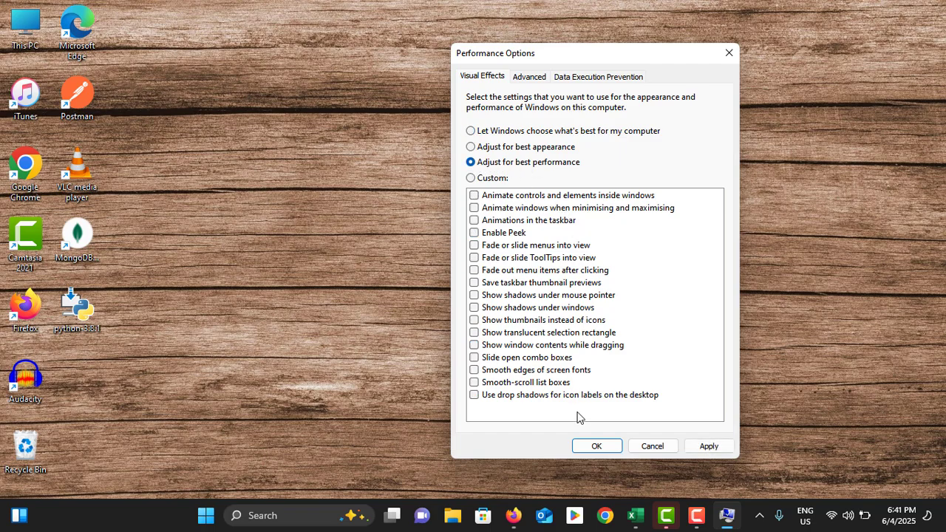
click(706, 446)
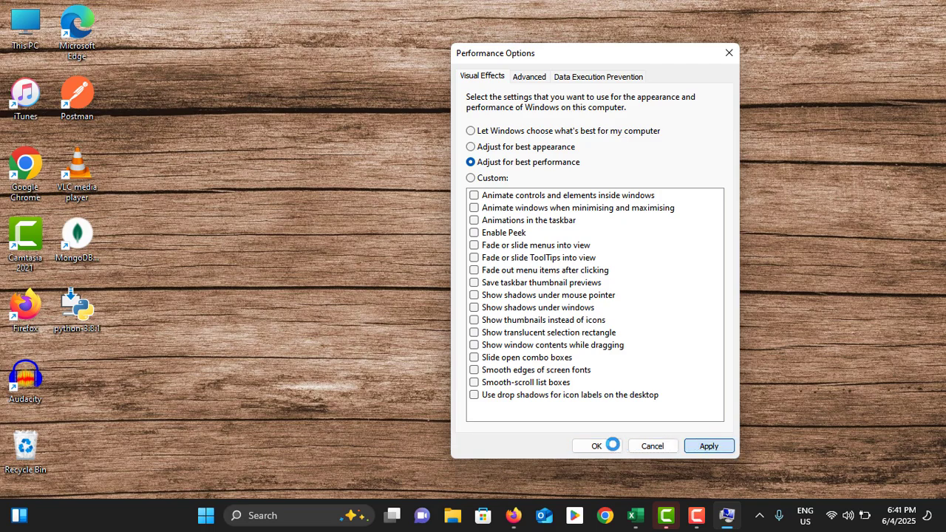
click(597, 446)
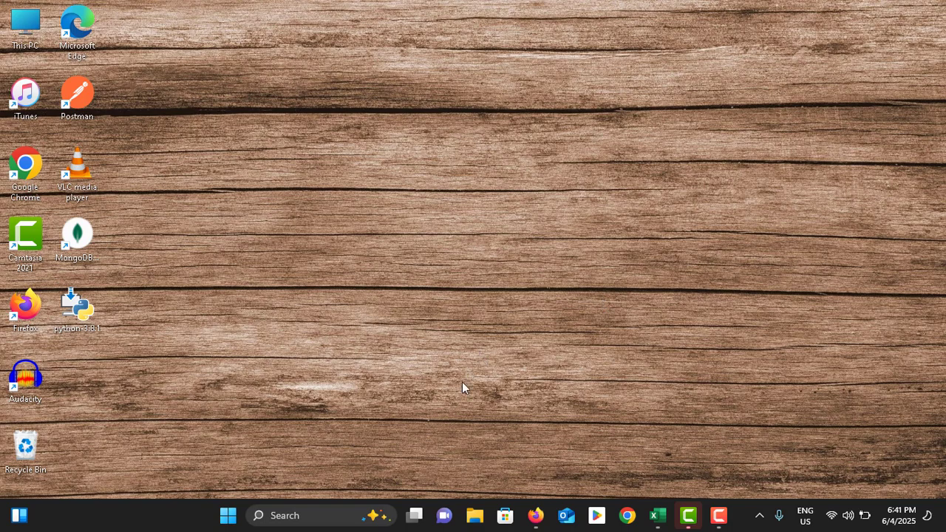
- Set the power mode to Best performance in the Power & battery settings
click(228, 515)
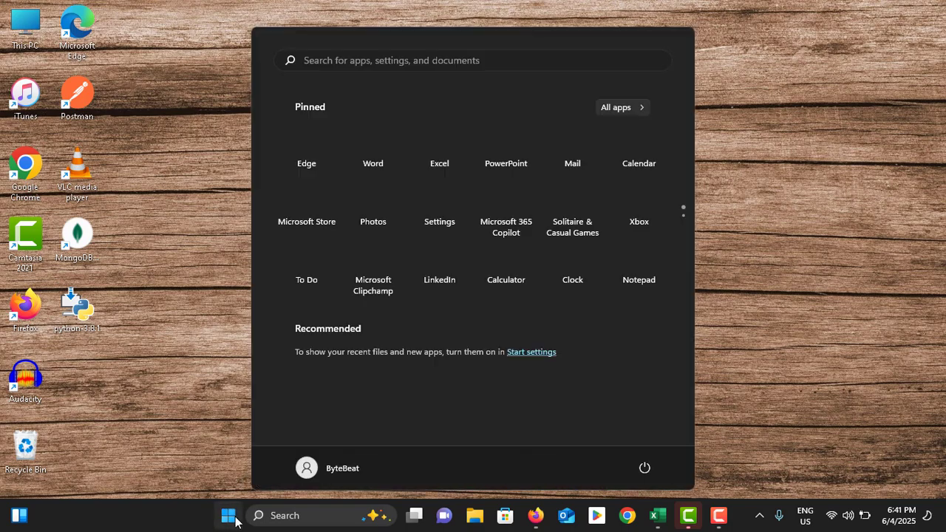
click(458, 197)
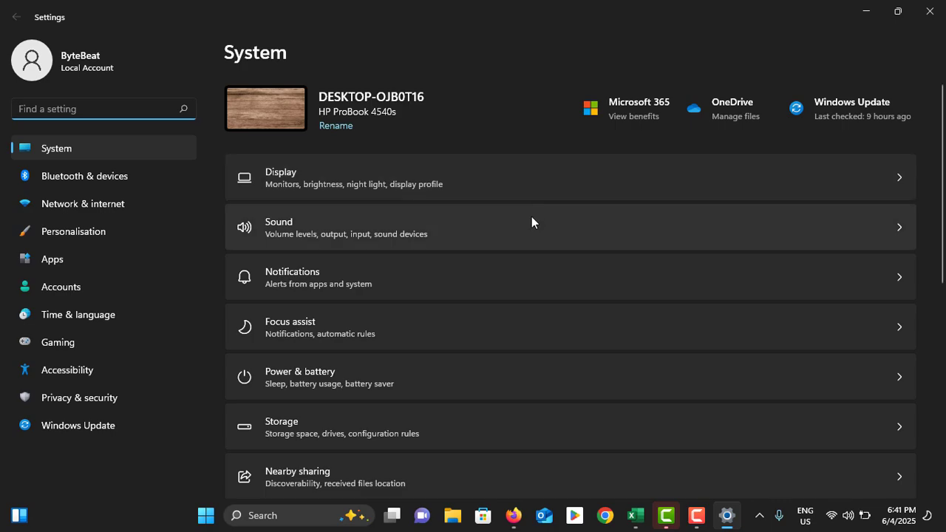
scroll(427, 308, down, 2)
click(327, 309)
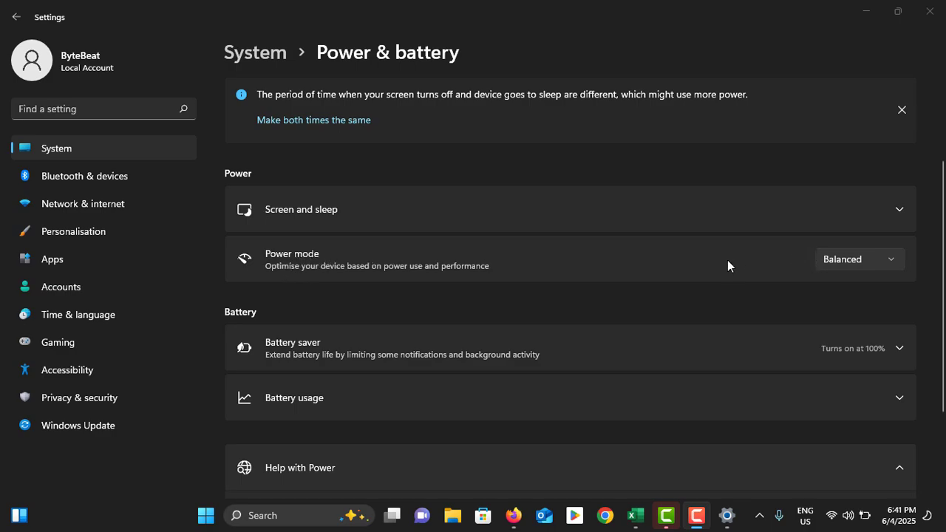
click(857, 260)
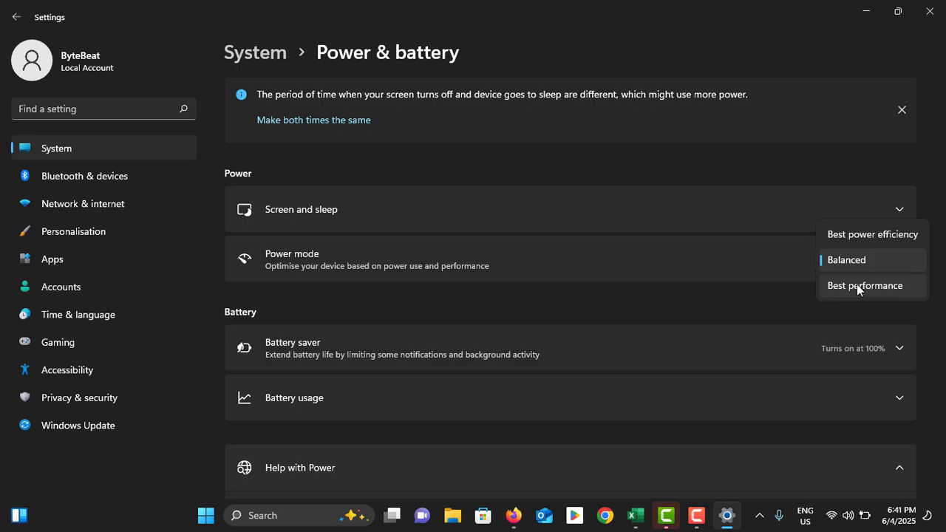
click(858, 286)
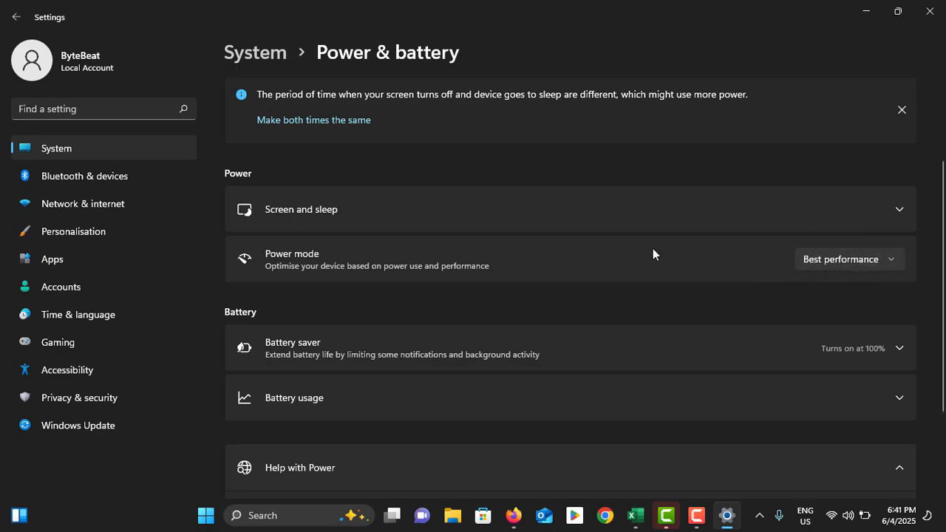
scroll(651, 248, down, 3)
scroll(651, 249, up, 3)
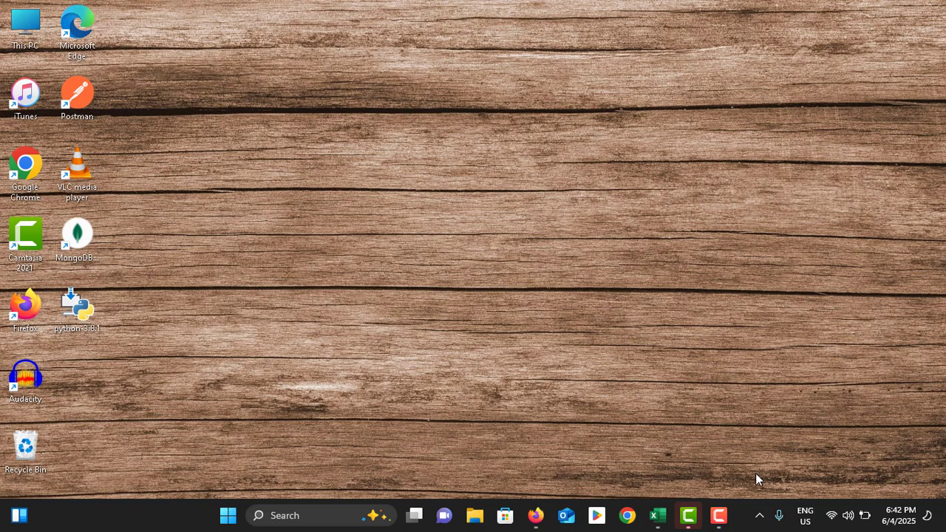
- Look over the hidden background apps running in the system tray
click(763, 519)
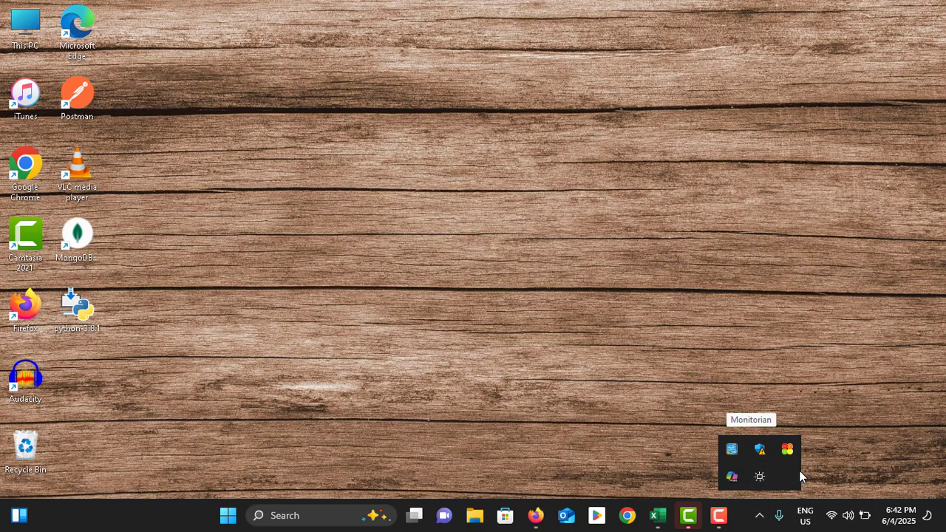
click(745, 378)
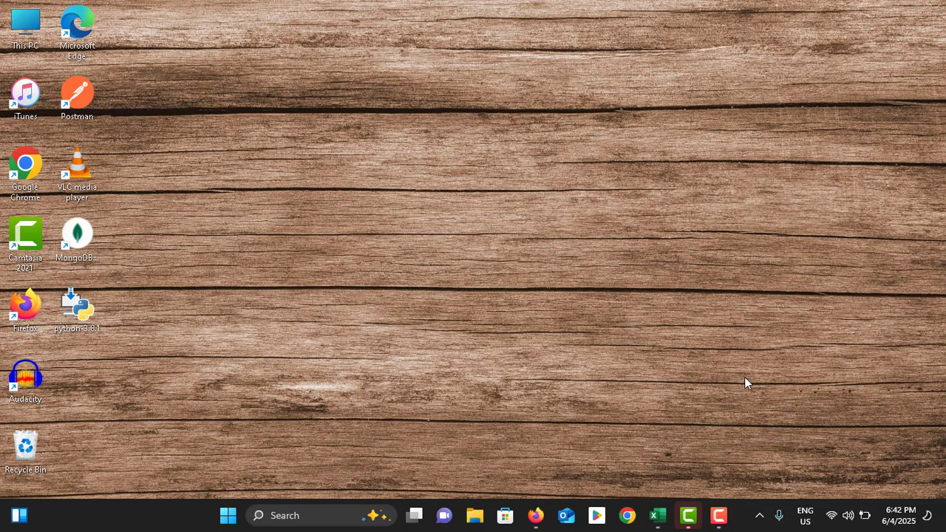
- Open the Cleanup recommendations in the system's Storage settings
click(228, 516)
click(439, 215)
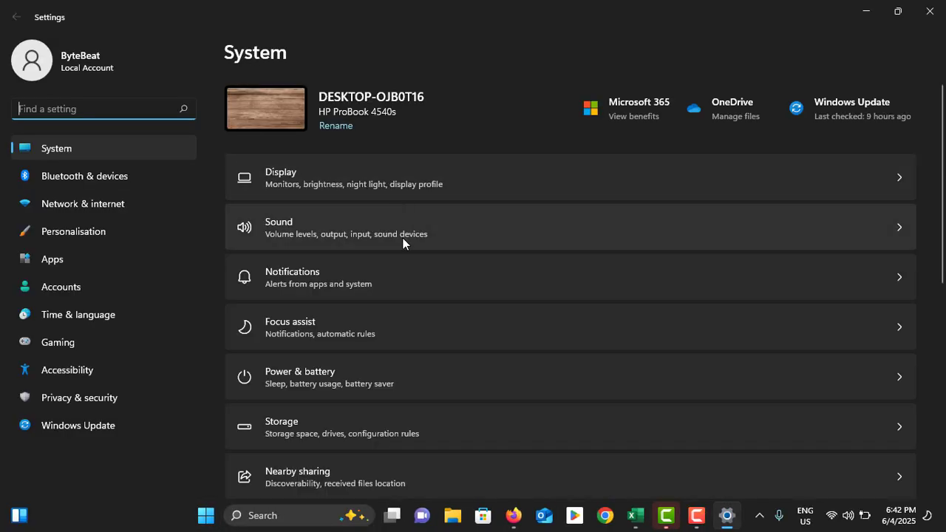
scroll(401, 244, down, 1)
click(349, 364)
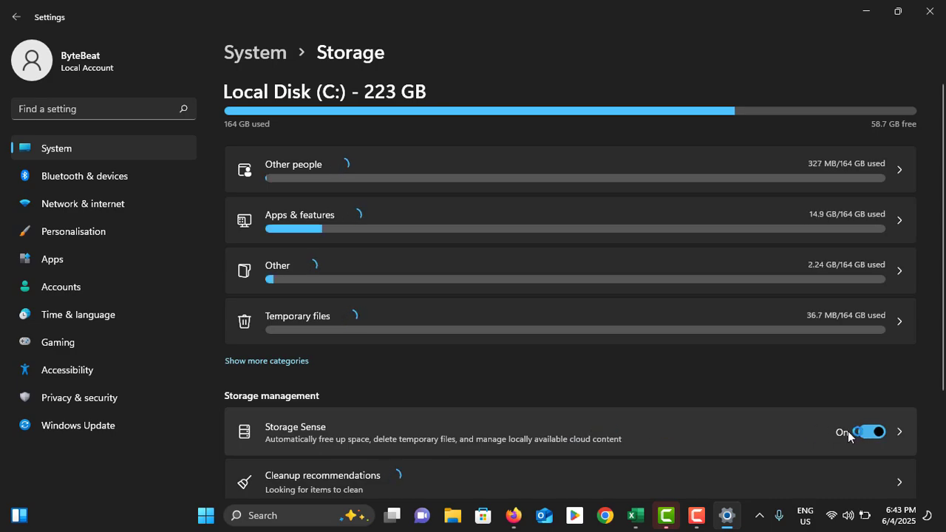
scroll(813, 414, down, 2)
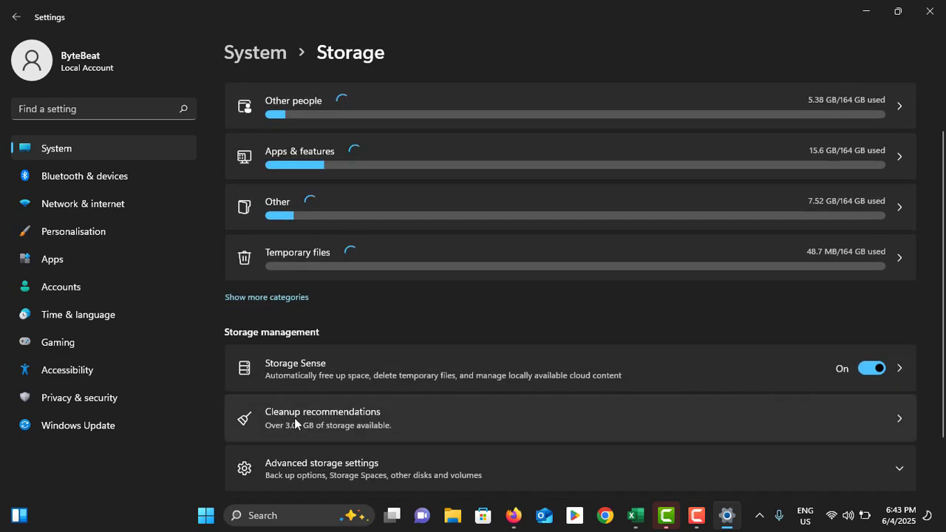
click(372, 417)
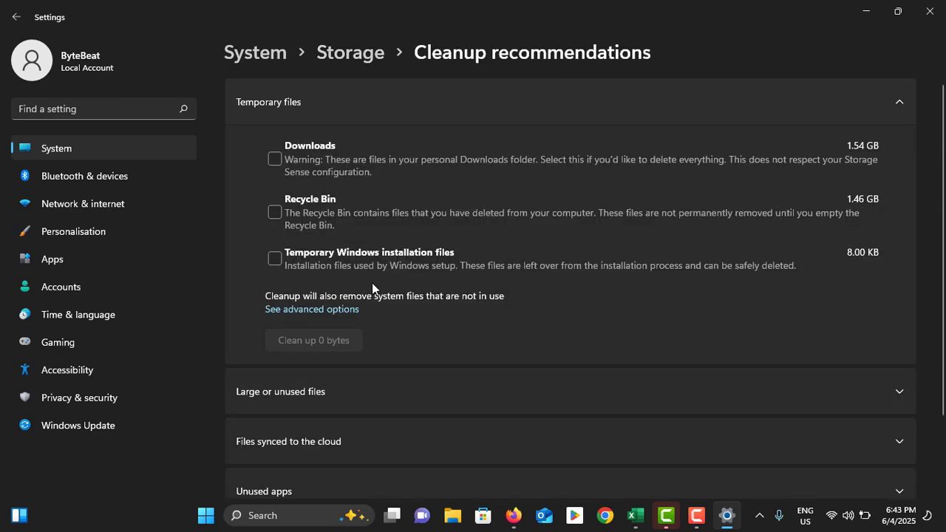
- Mark Downloads, Recycle Bin and Temporary Windows installation files for cleanup under the temporary files
click(273, 160)
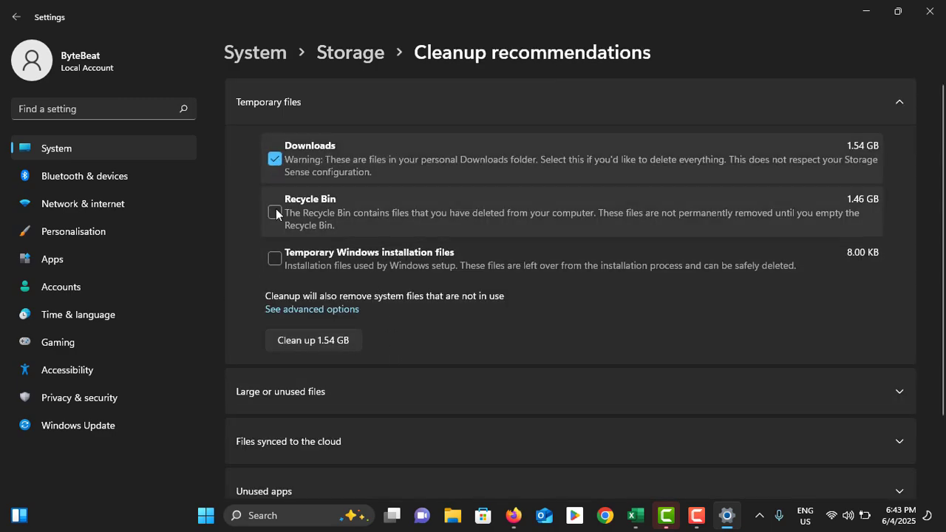
click(274, 213)
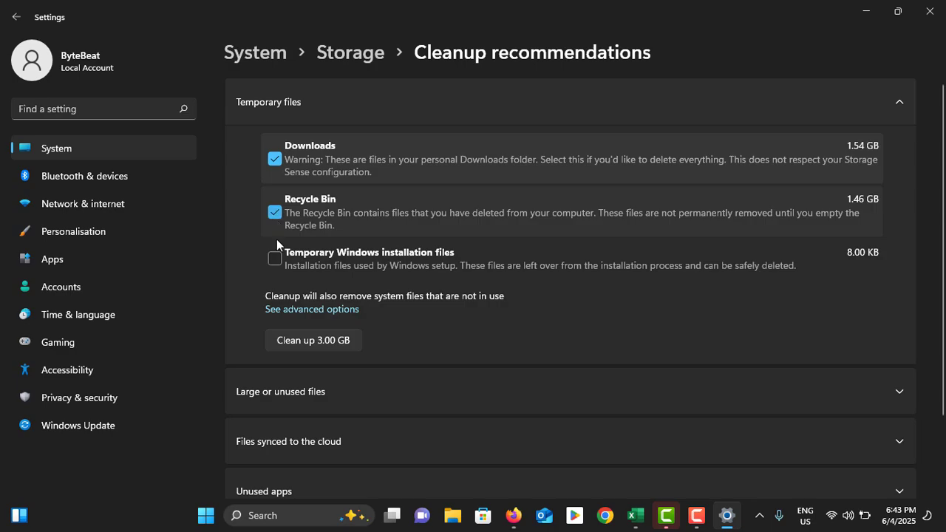
click(276, 258)
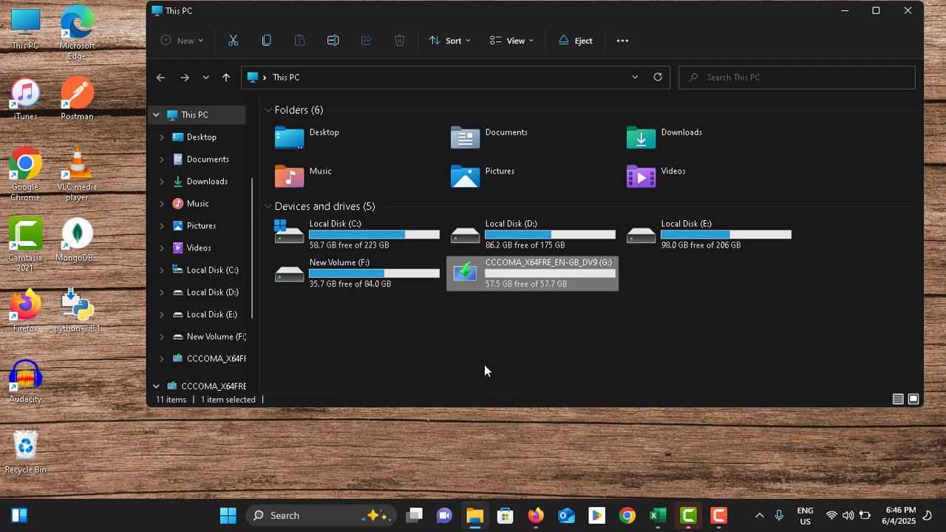
- Check the ReadyBoost properties of the USB drive (G:) in File Explorer, and close the properties
right_click(491, 273)
click(562, 489)
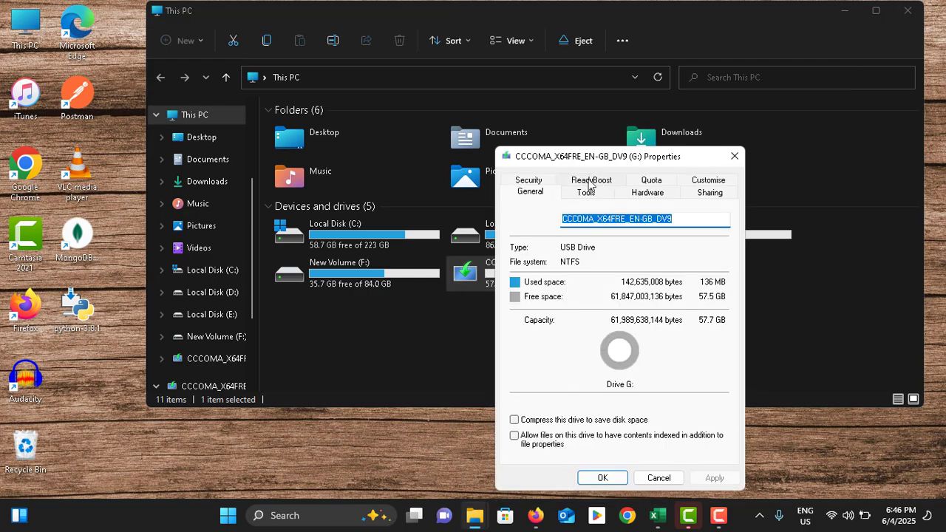
click(588, 182)
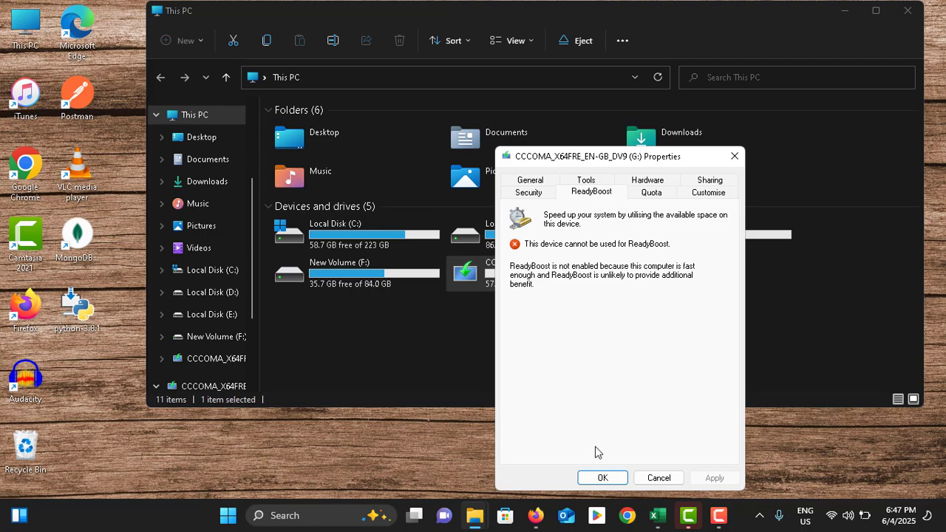
click(605, 477)
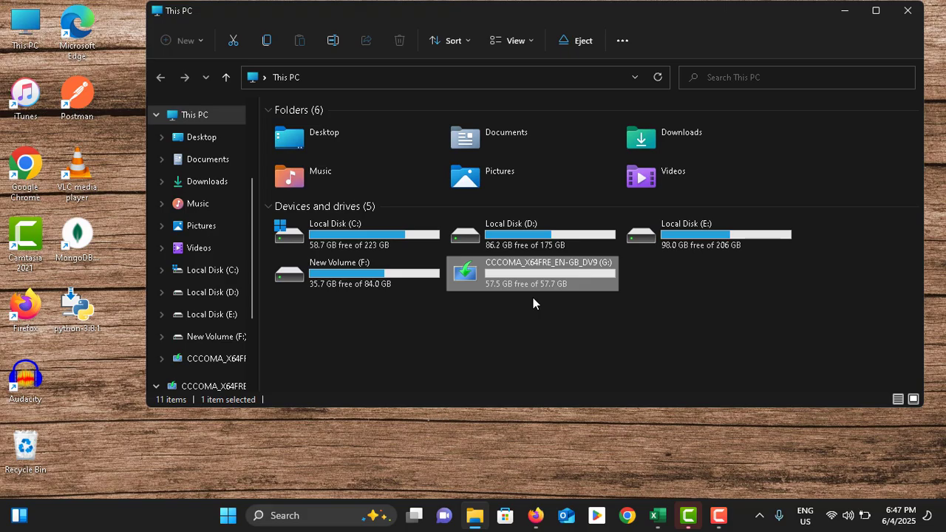
- Turn on Game Mode in the Gaming section of Windows Settings
click(228, 515)
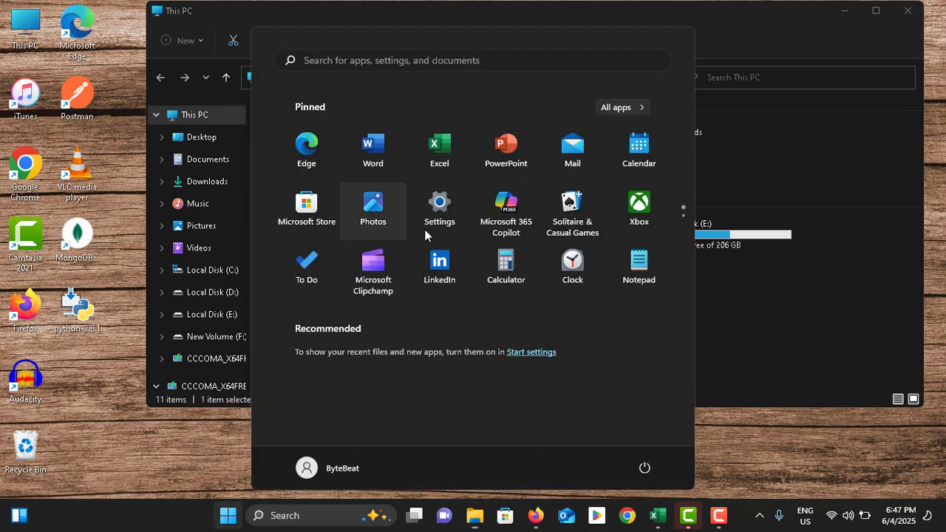
click(452, 222)
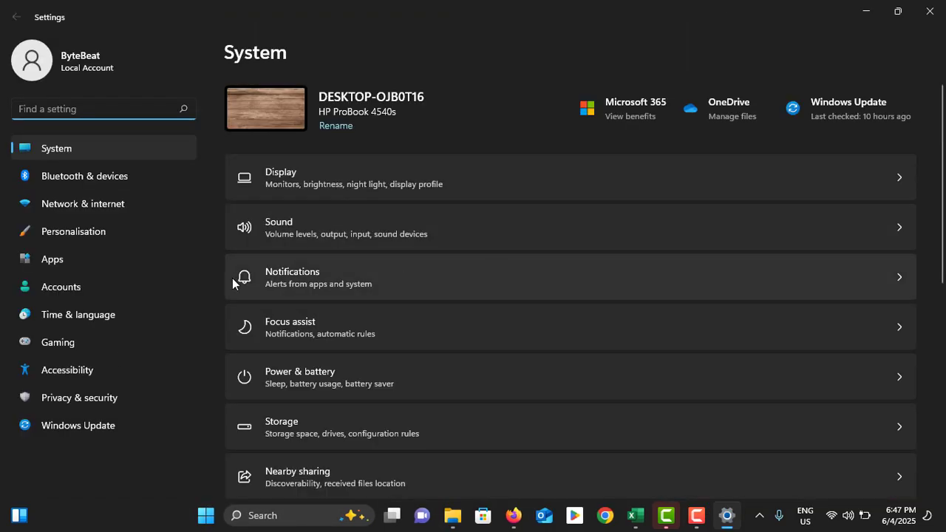
click(53, 338)
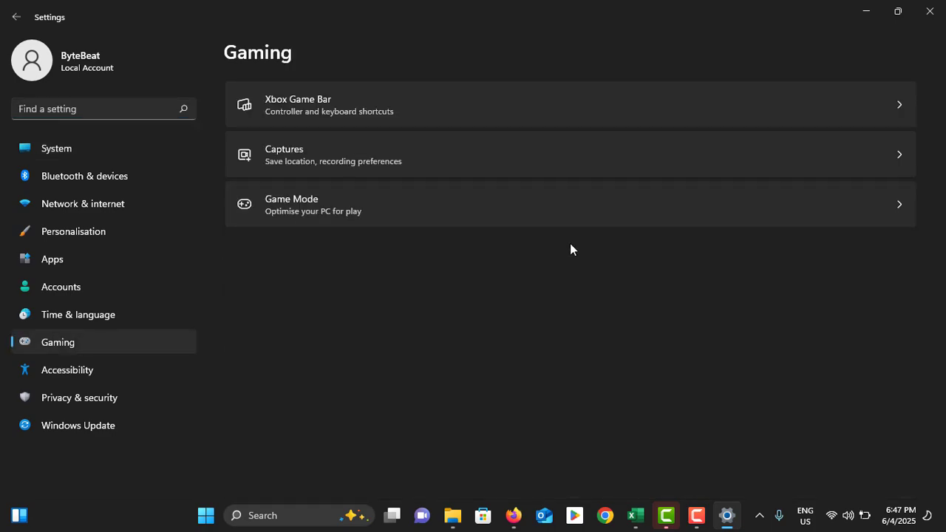
click(507, 211)
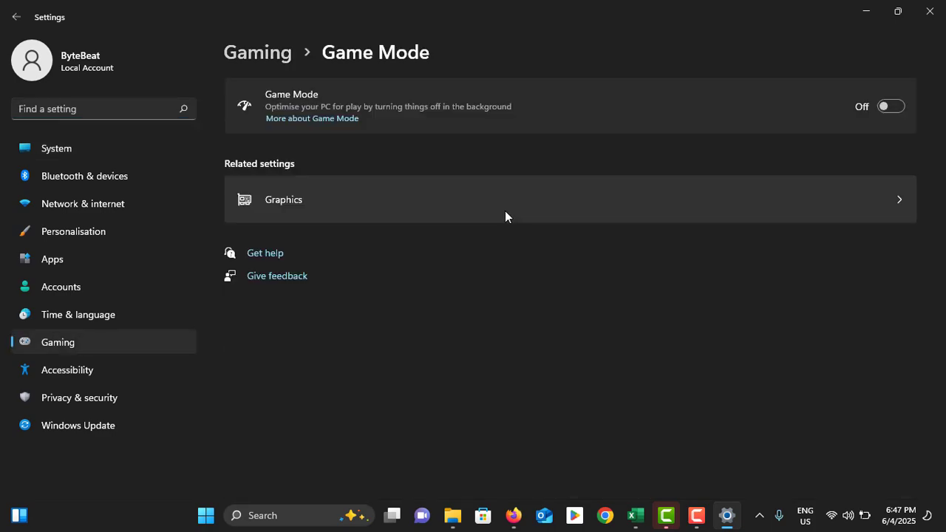
click(891, 106)
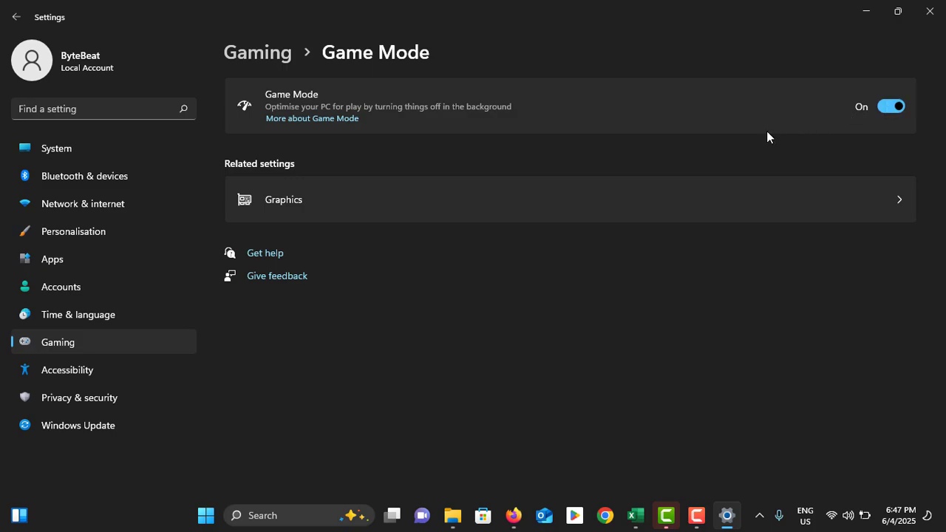